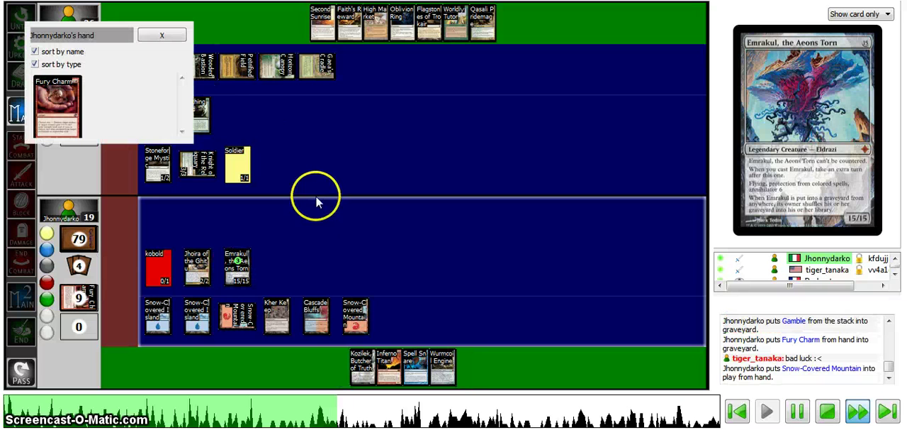
Close the hand popup and play on until tiger_tanaka's Promise of Bunrei enters play
left_click(163, 37)
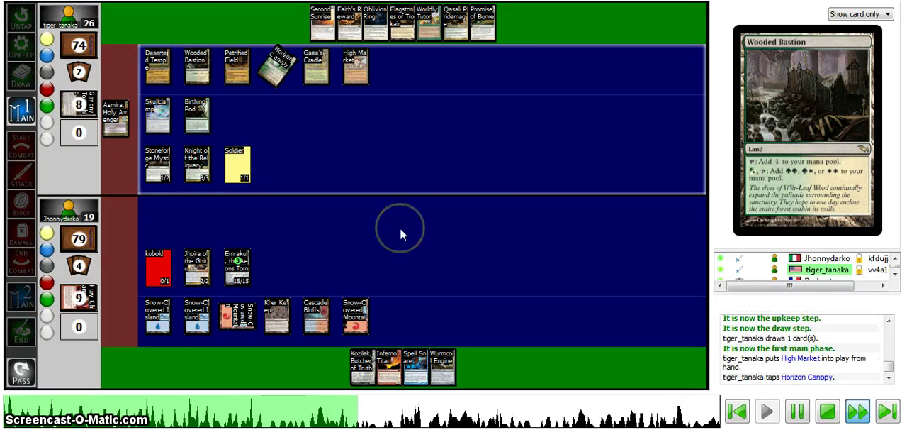
left_click(347, 151)
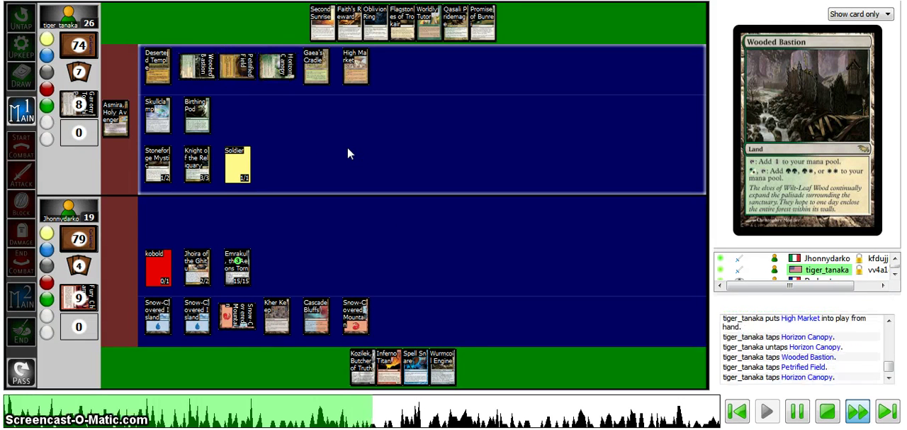
left_click(348, 147)
left_click(342, 153)
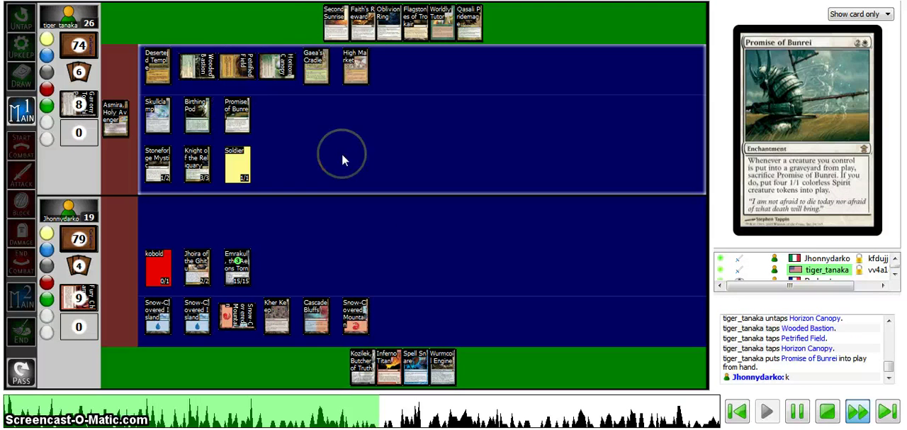